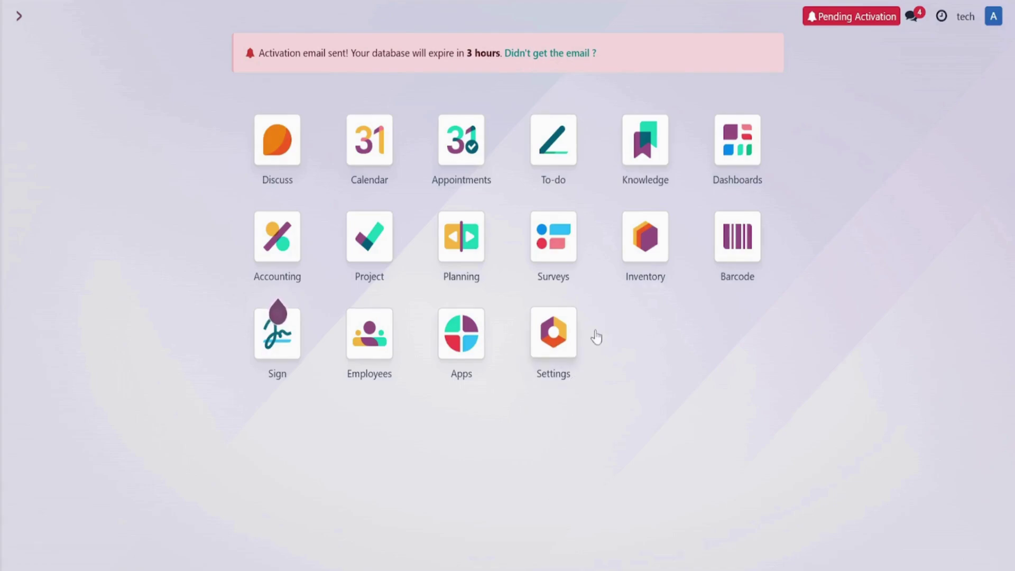
Open the Inventory Products catalogue, which shows only Tea Bags under the Goods filter.
left_click(644, 270)
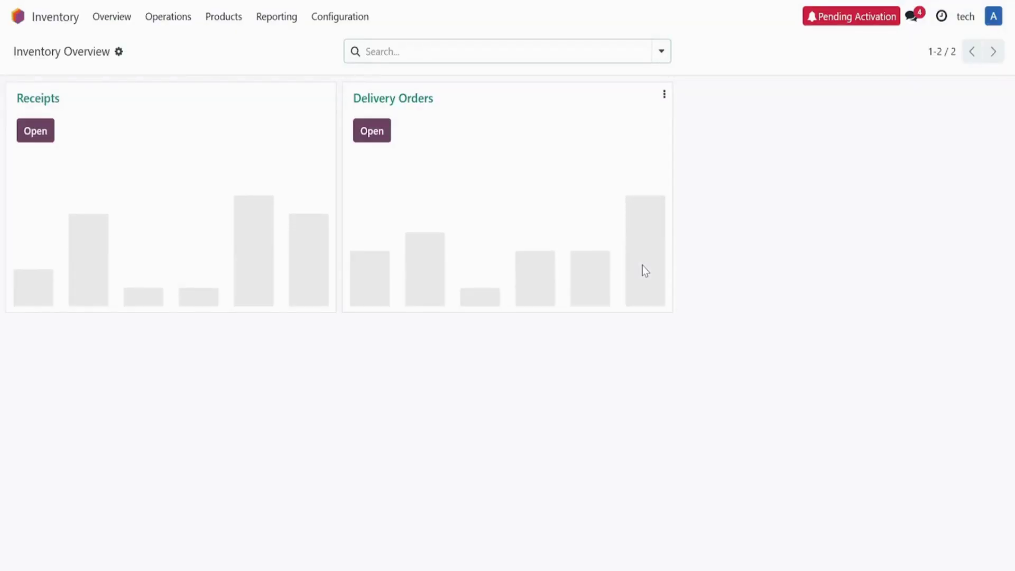
left_click(237, 24)
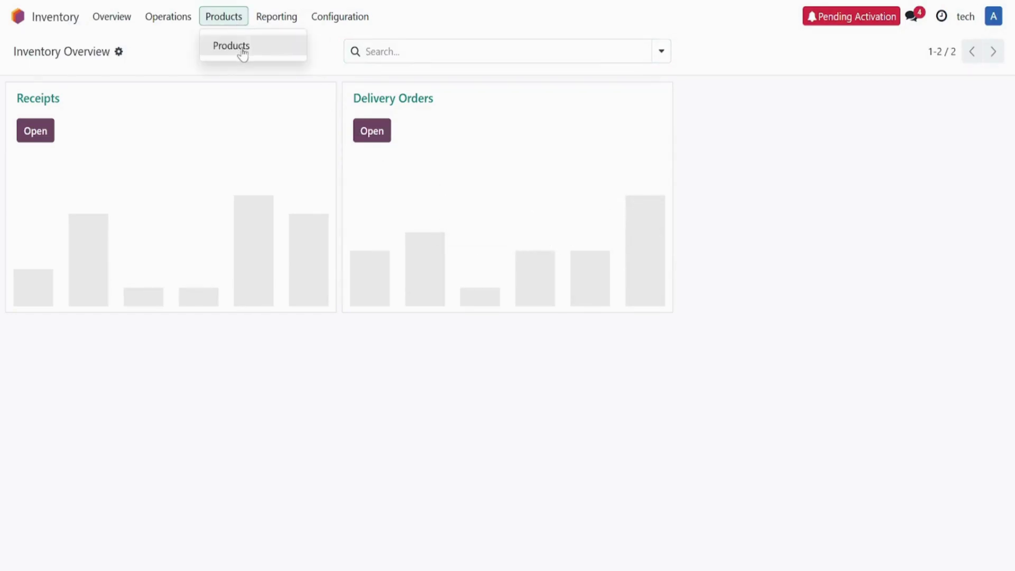
left_click(242, 48)
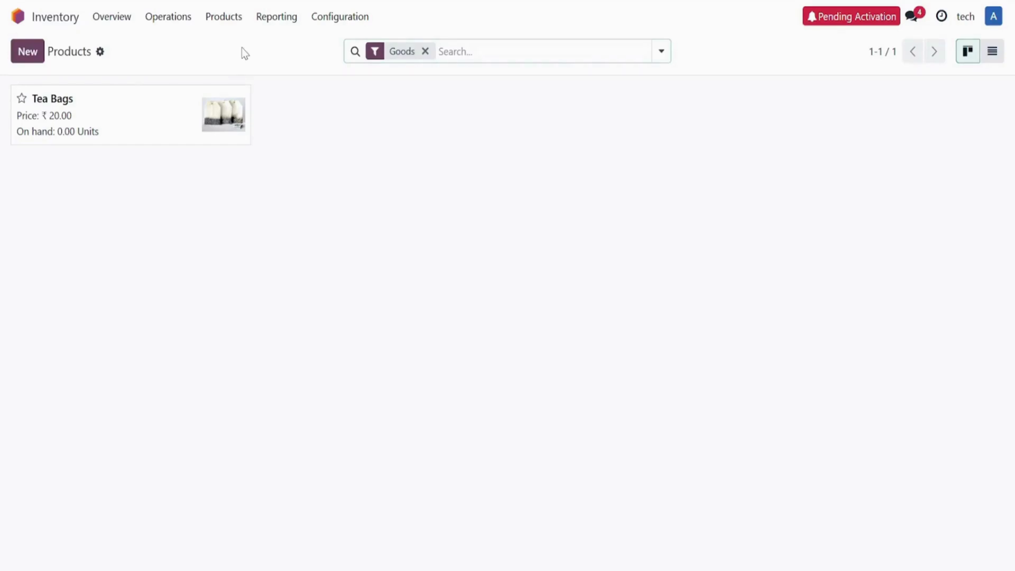
Create a new product 'Premium coffee beans' with sales price 25 and cost 15.
left_click(28, 52)
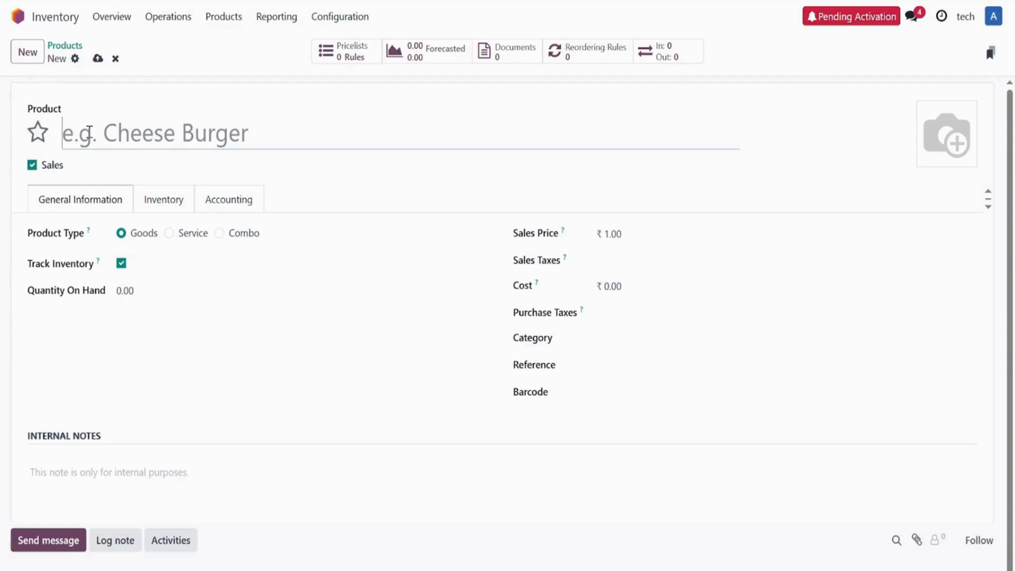
type("Pre")
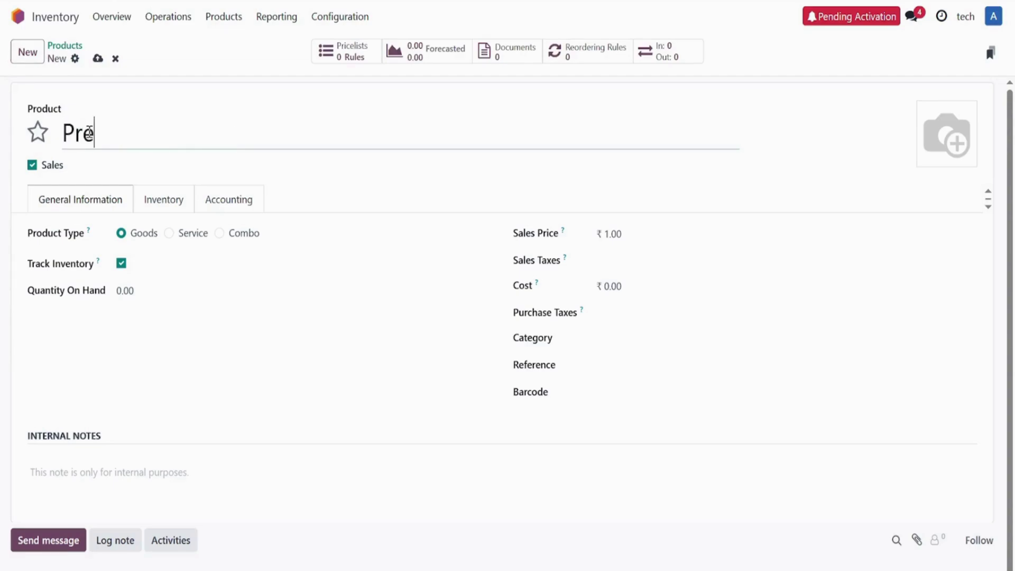
type("mium")
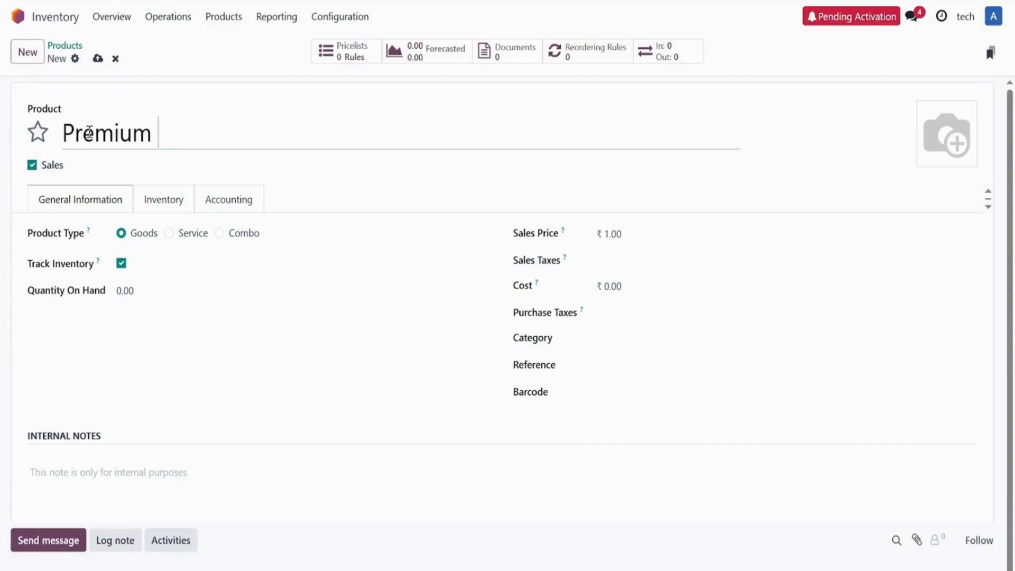
type(" coffee ")
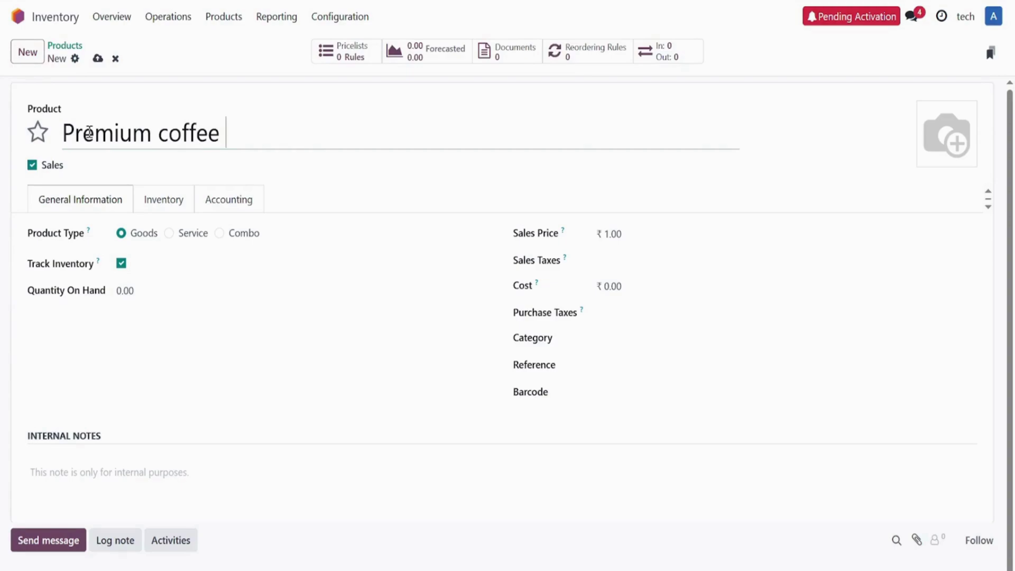
type("beans")
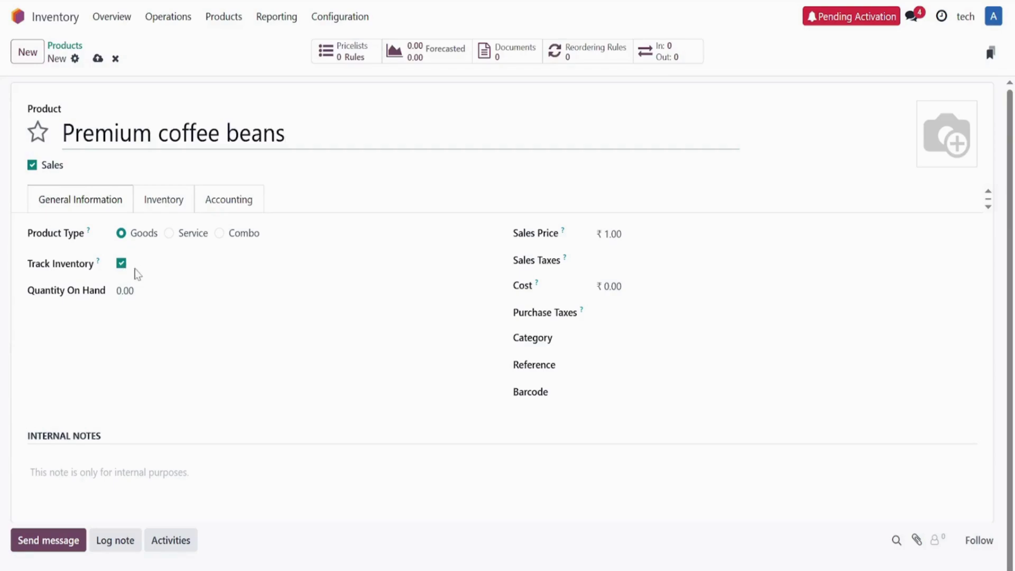
left_click(632, 229)
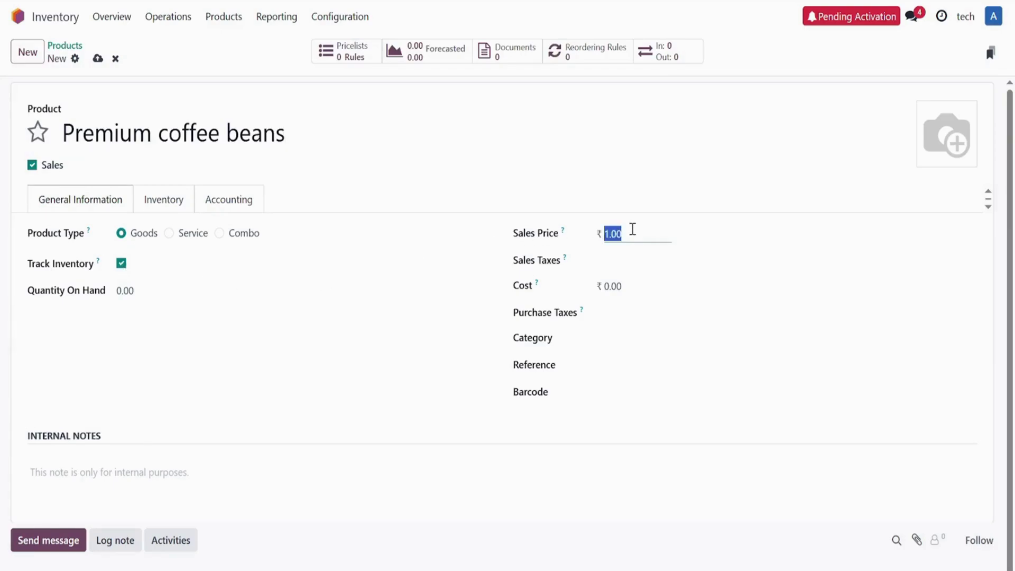
type("25")
left_click(614, 286)
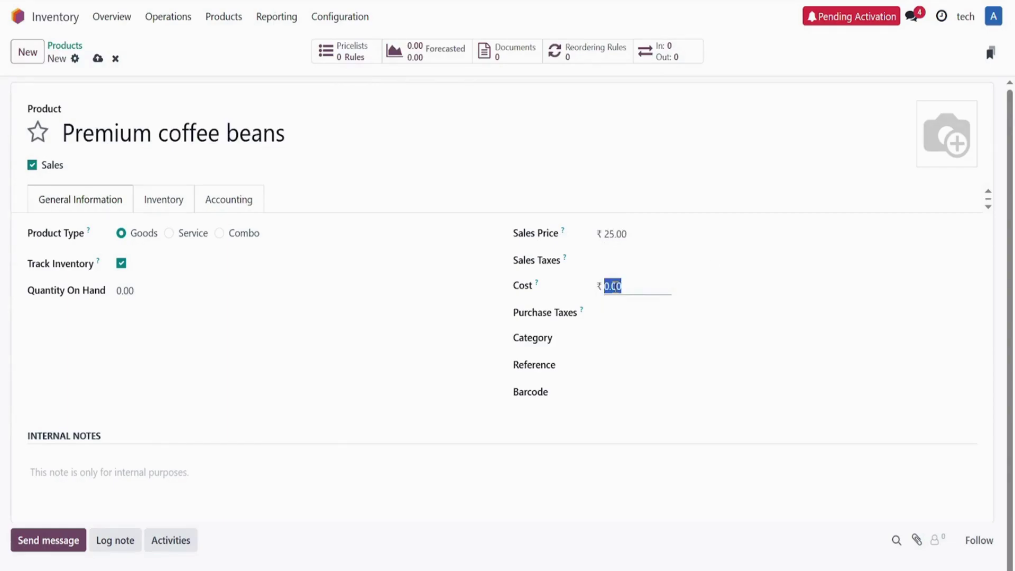
type("1")
type("5")
left_click(897, 183)
mouse_move(948, 133)
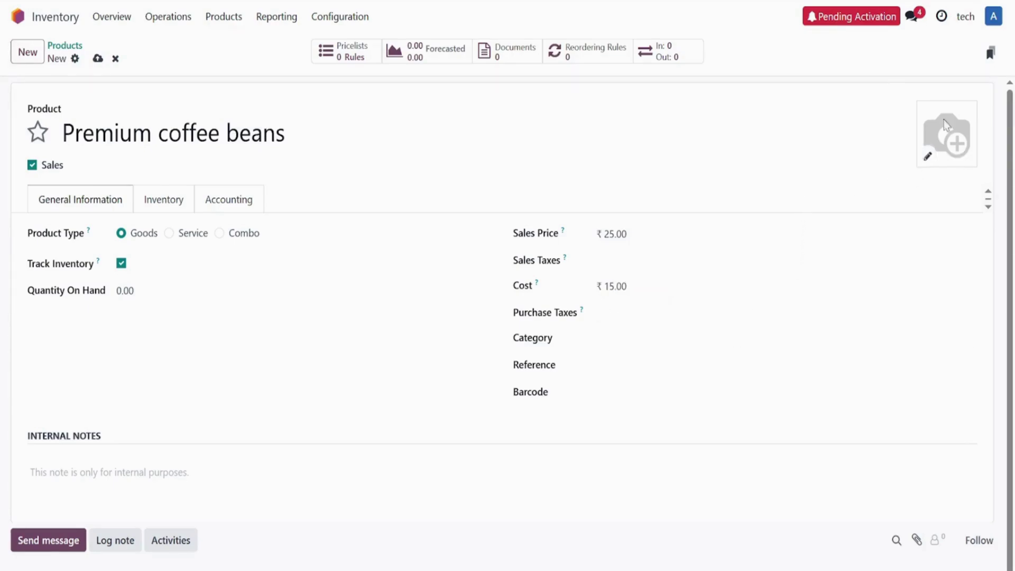
Upload the 'coffee' file as the Premium coffee beans product image.
left_click(928, 157)
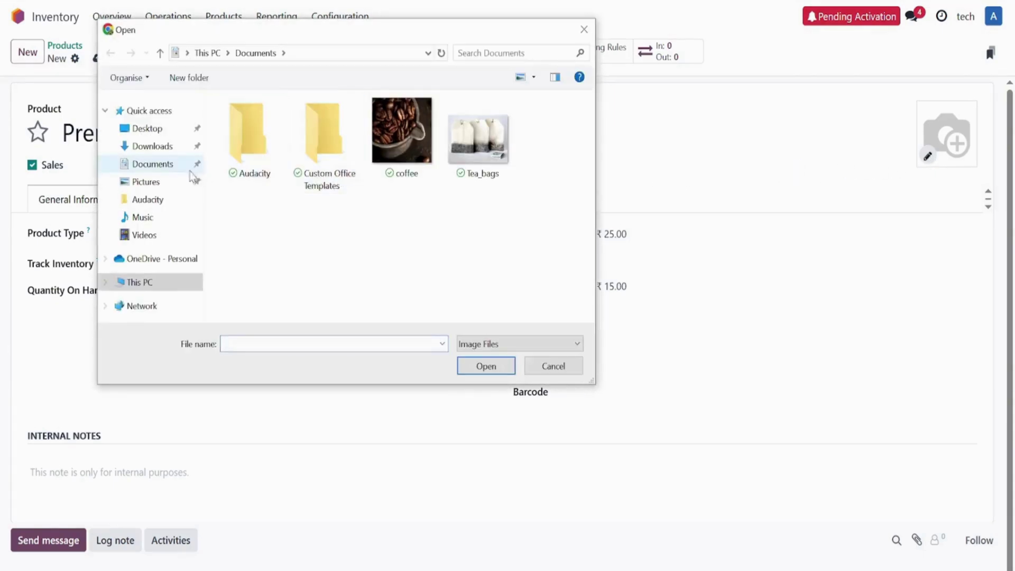
left_click(378, 148)
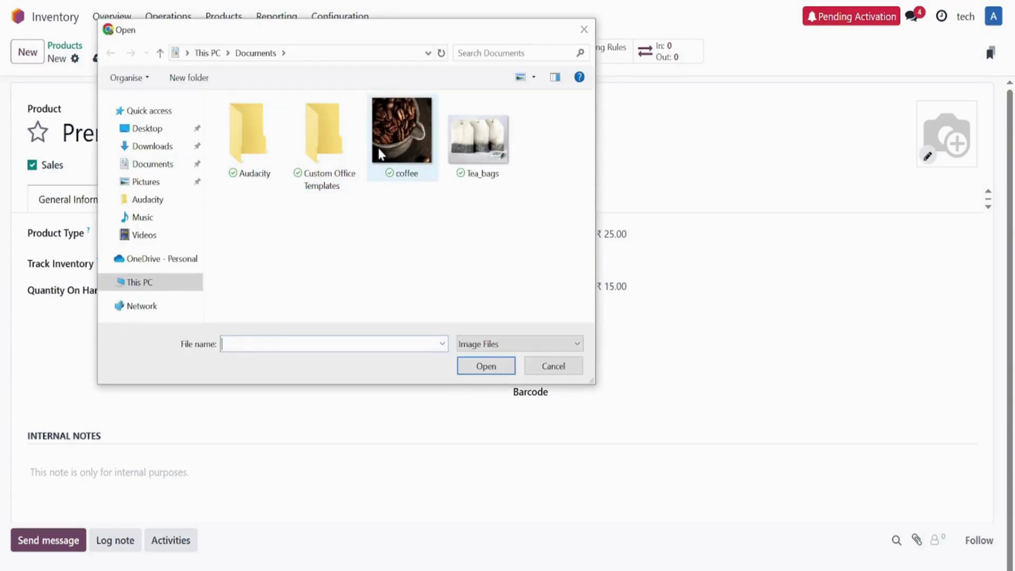
left_click(478, 367)
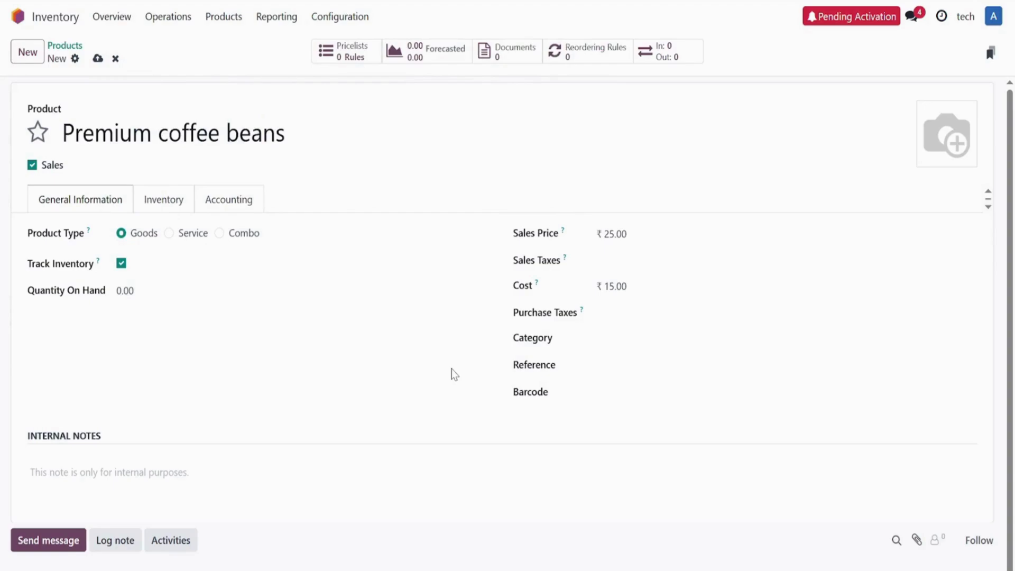
Review the Inventory and Accounting tabs, save the product, and return to the Products list.
left_click(177, 204)
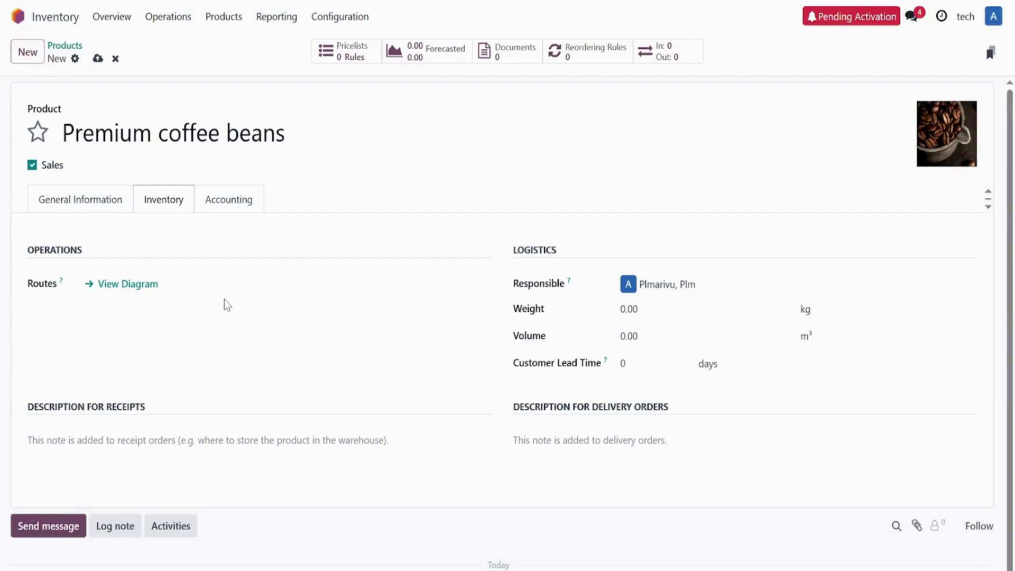
left_click(245, 205)
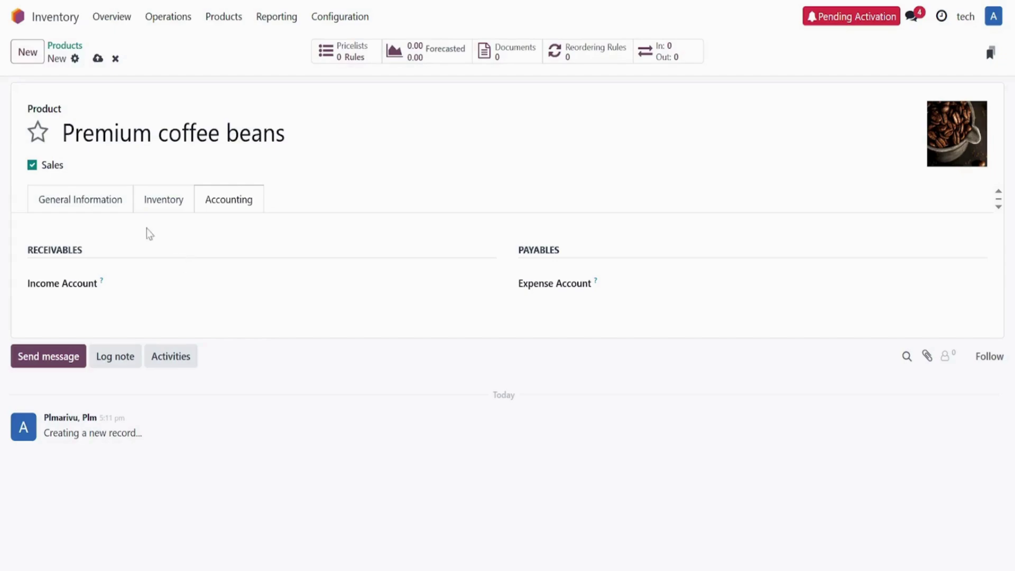
left_click(114, 205)
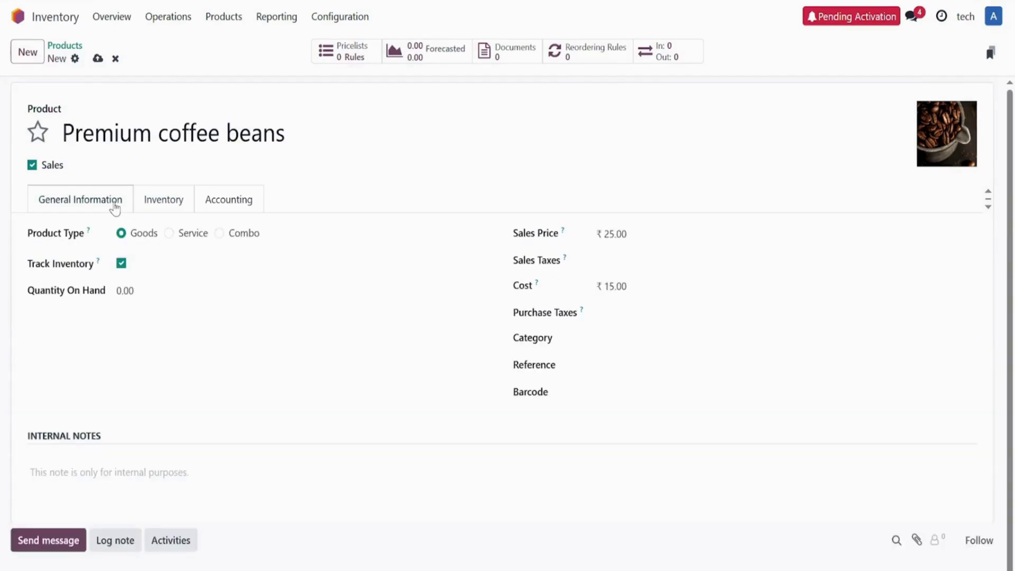
left_click(96, 60)
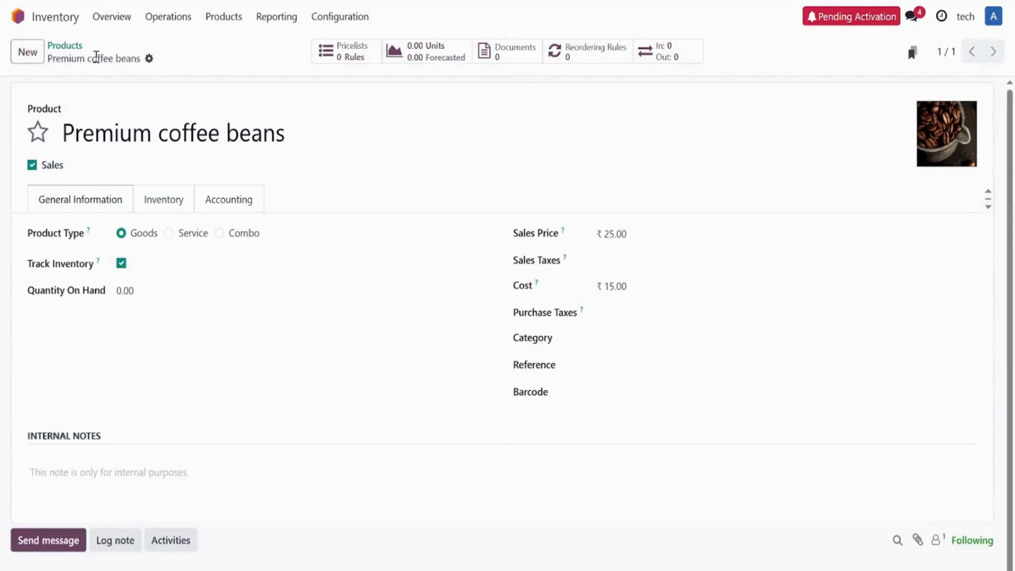
left_click(65, 46)
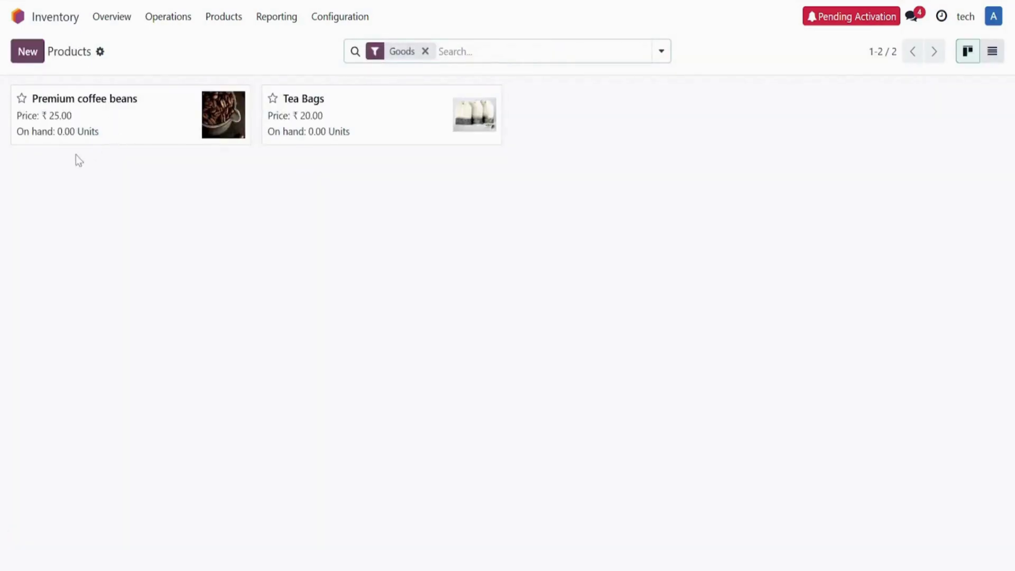